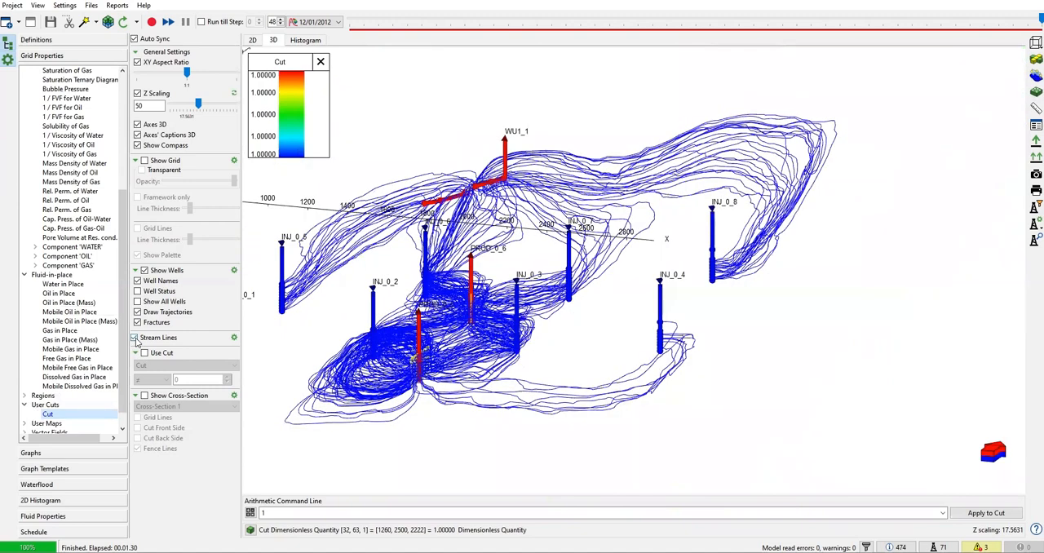
Hide the streamlines and show the reservoir grid in the 3D view
{"action": "left_click", "coordinate": [135, 337]}
{"action": "left_click", "coordinate": [145, 160]}
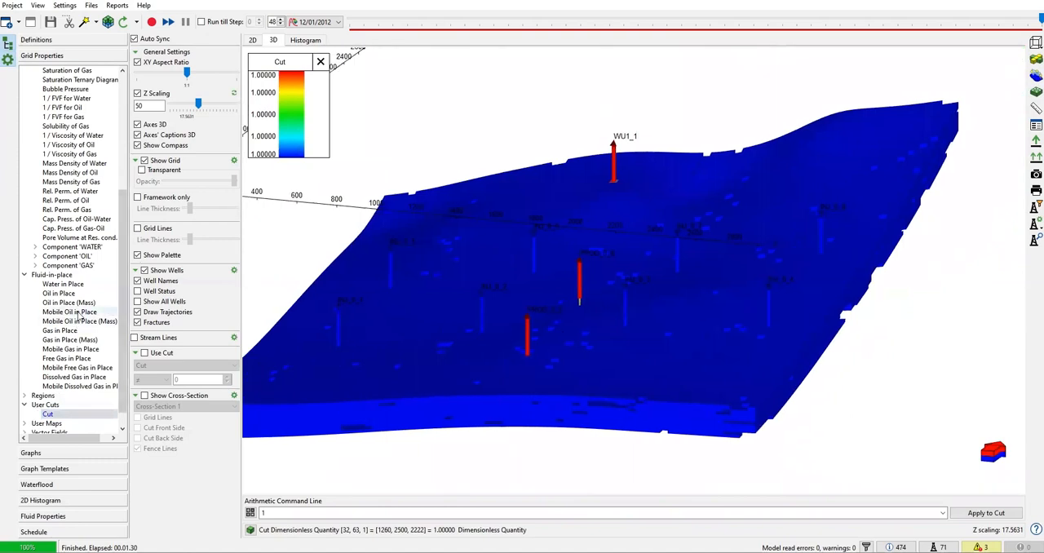
{"action": "middle_click_drag", "start_coordinate": [376, 341], "coordinate": [437, 328]}
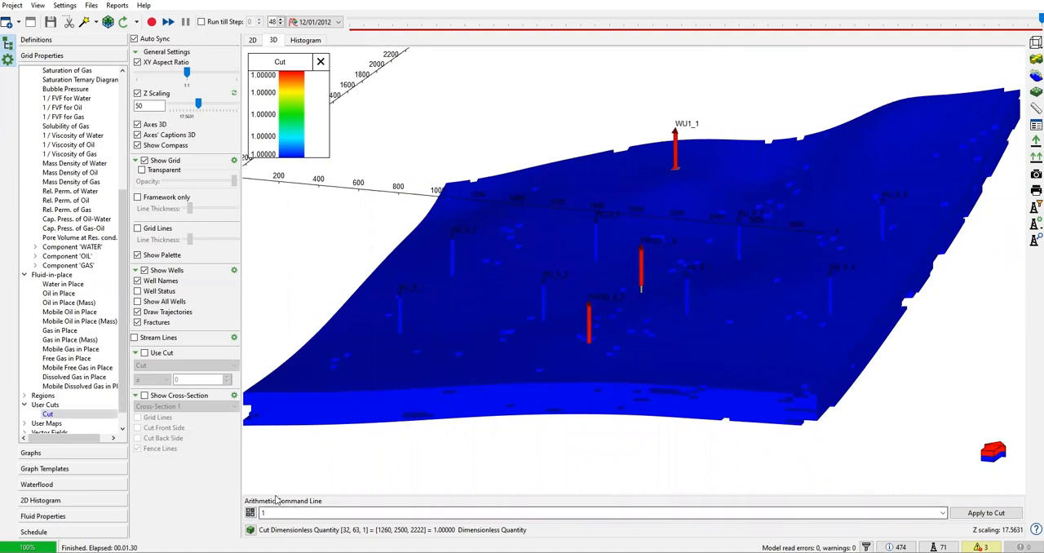
Apply the expression wmc("*",1) to the user cut to mark the blocks connected to any well
{"action": "type", "text": "wmc"}
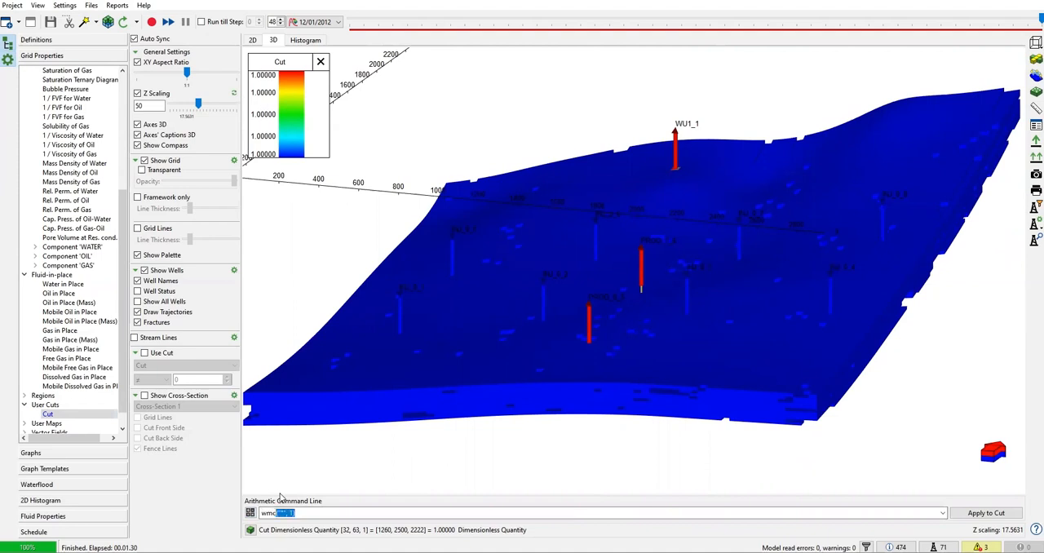
{"action": "key", "text": "BackSpace"}
{"action": "type", "text": "(\"*\",1)"}
{"action": "left_click", "coordinate": [984, 513]}
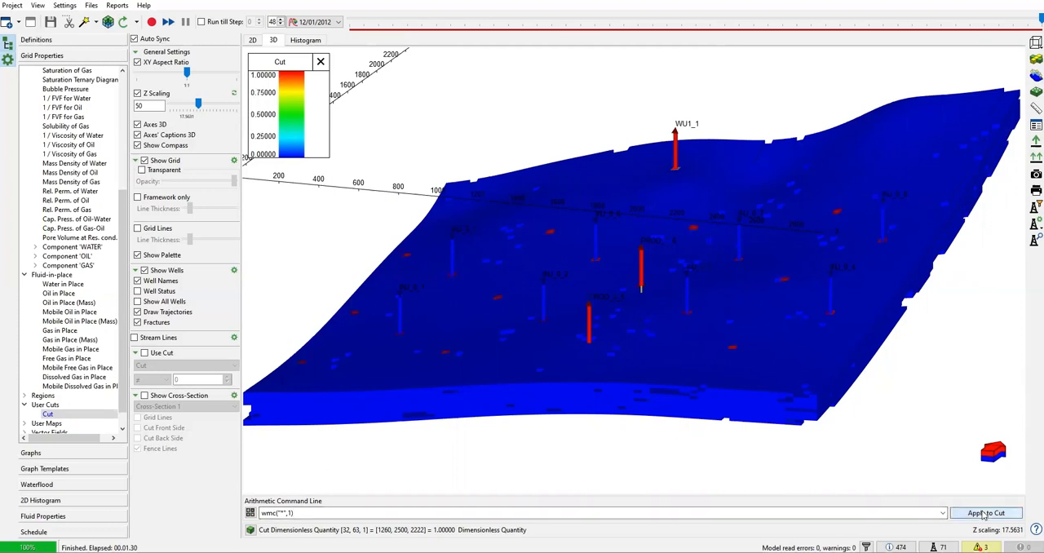
Filter the 3D grid by the user cut so that only blocks with values not equal to 0 are displayed
{"action": "left_click", "coordinate": [144, 353]}
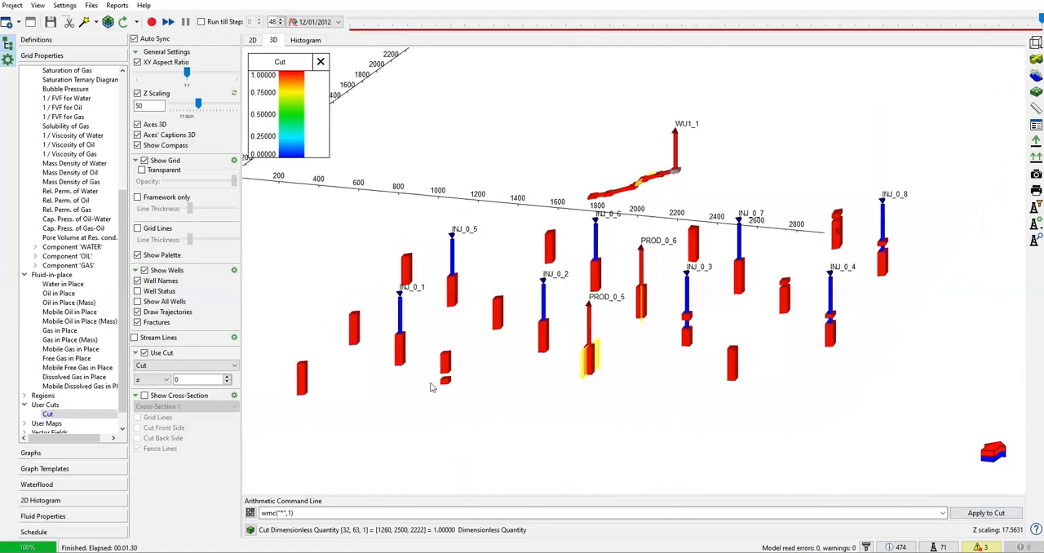
{"action": "scroll", "coordinate": [431, 360], "scroll_direction": "up", "scroll_amount": 5}
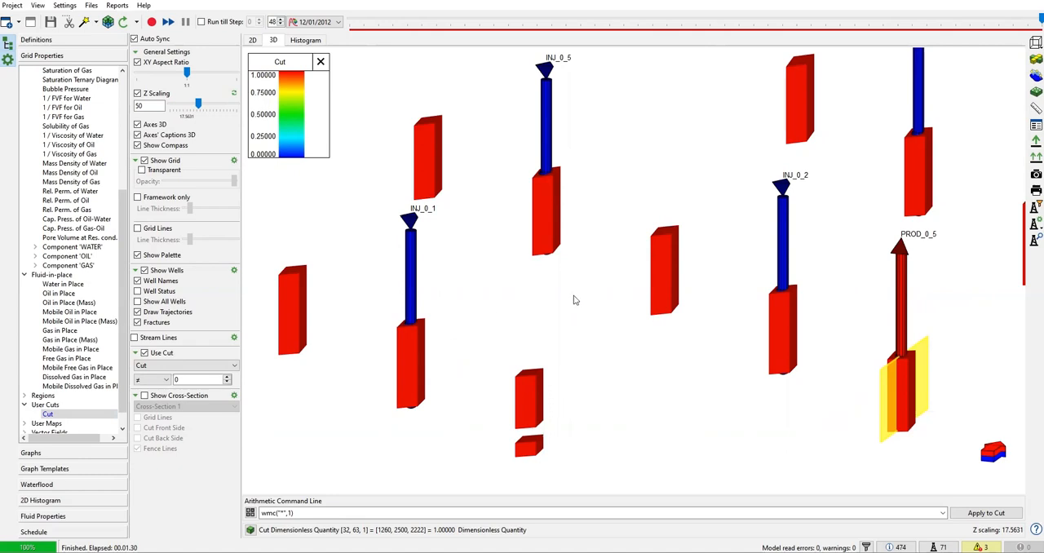
{"action": "scroll", "coordinate": [577, 300], "scroll_direction": "down", "scroll_amount": 2}
Select all wells in the well filter so every injector and producer is displayed in 3D
{"action": "left_click", "coordinate": [287, 513]}
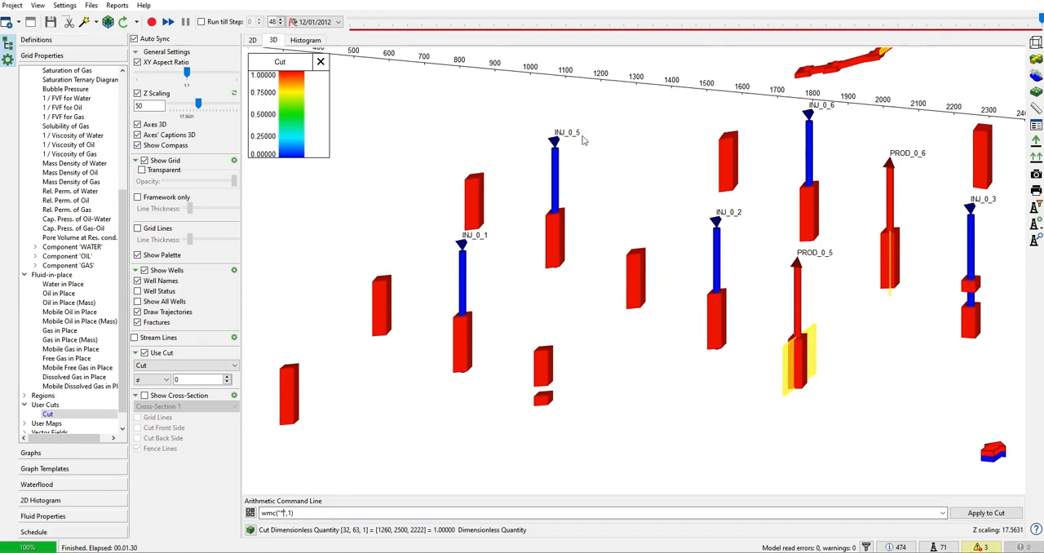
{"action": "scroll", "coordinate": [580, 166], "scroll_direction": "down", "scroll_amount": 2}
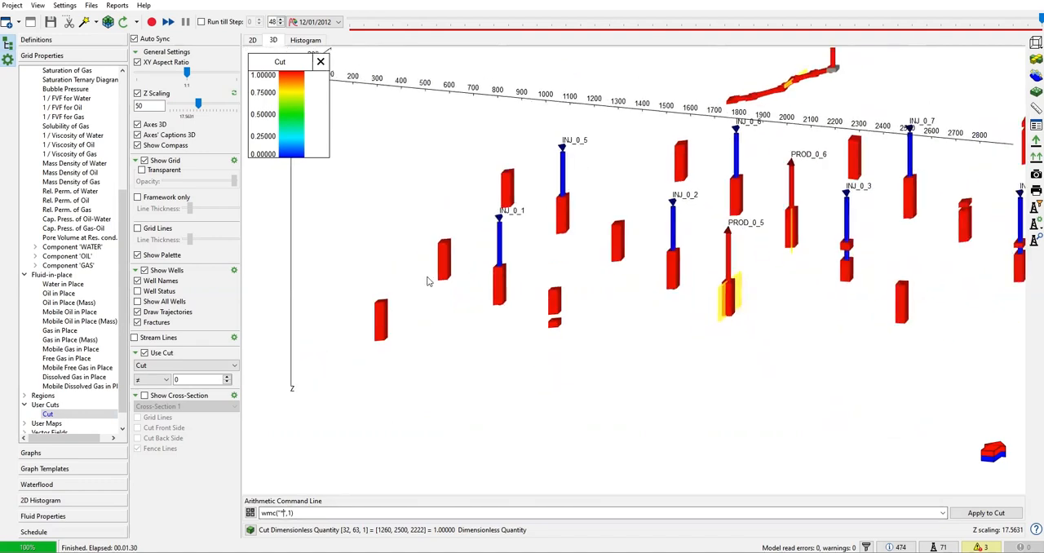
{"action": "middle_click_drag", "start_coordinate": [781, 217], "coordinate": [693, 249]}
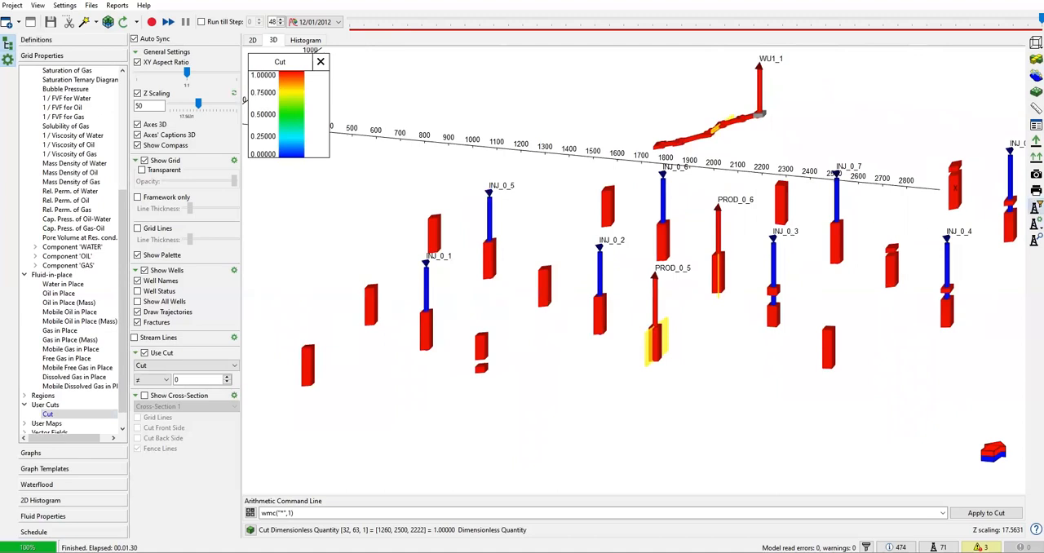
{"action": "left_click", "coordinate": [1034, 206]}
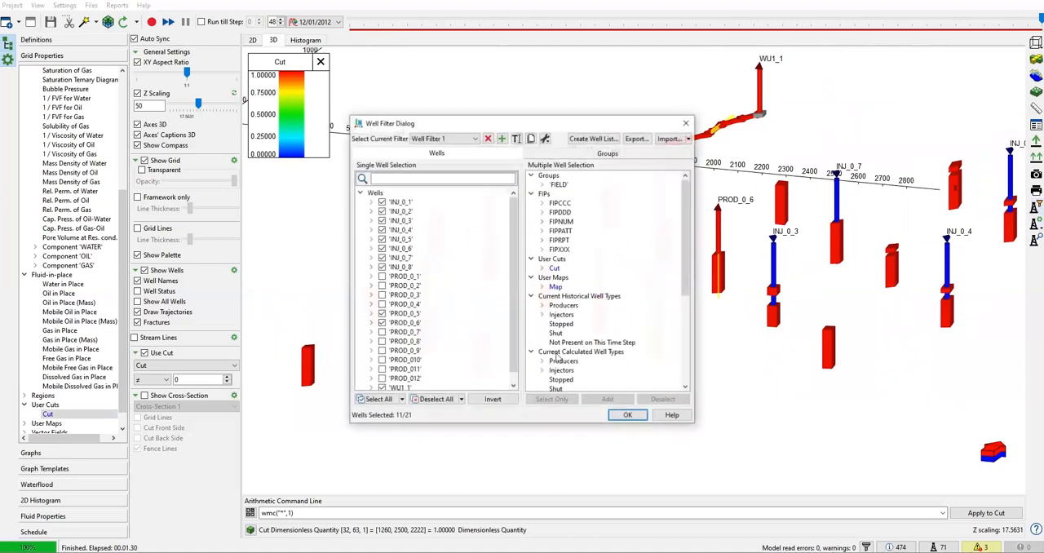
{"action": "left_click", "coordinate": [380, 400]}
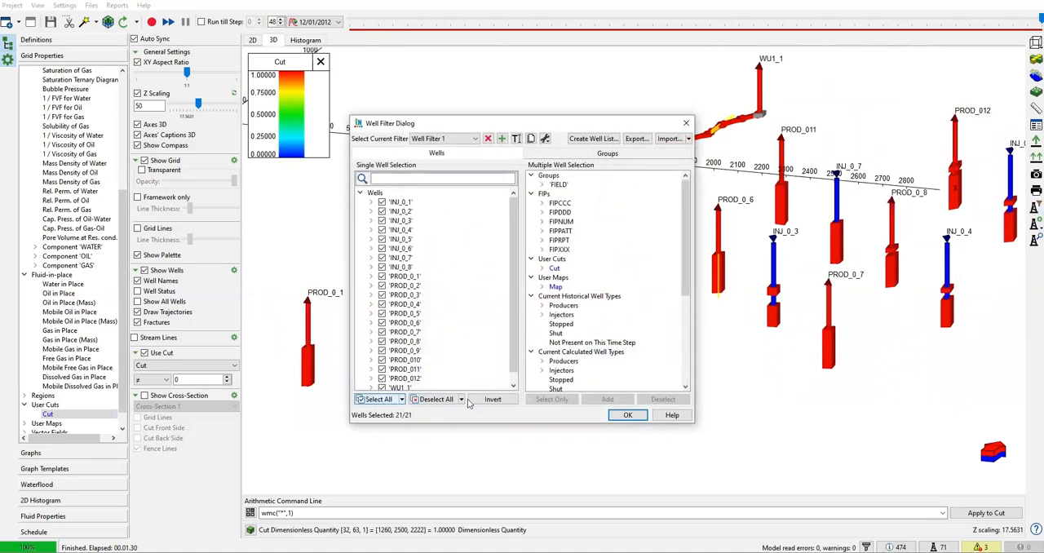
{"action": "left_click", "coordinate": [628, 416]}
{"action": "scroll", "coordinate": [683, 272], "scroll_direction": "up", "scroll_amount": 2}
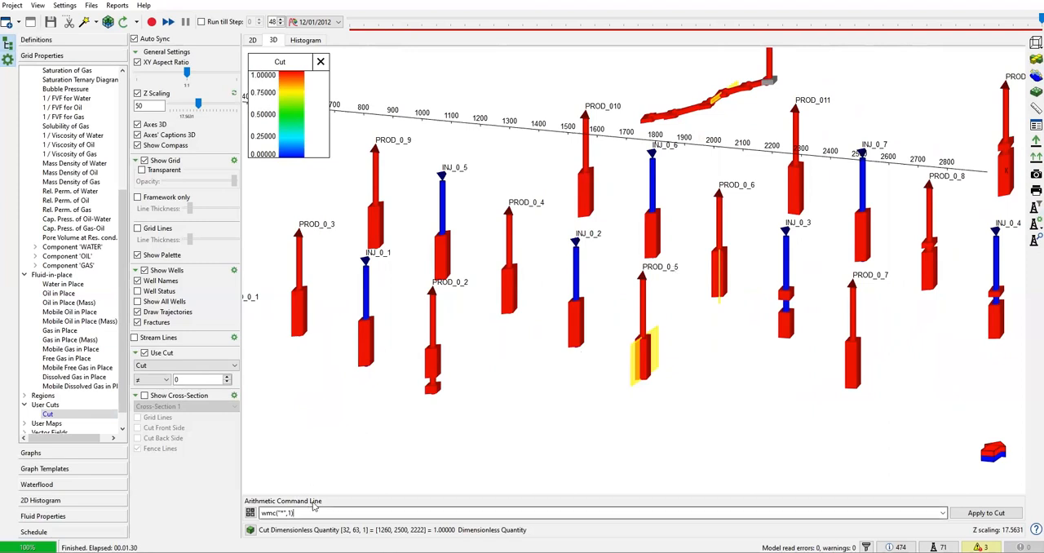
Extend the cut expression to wmc("*",1)+2*wmvc("*",1) and apply it to the cut
{"action": "type", "text": "=2"}
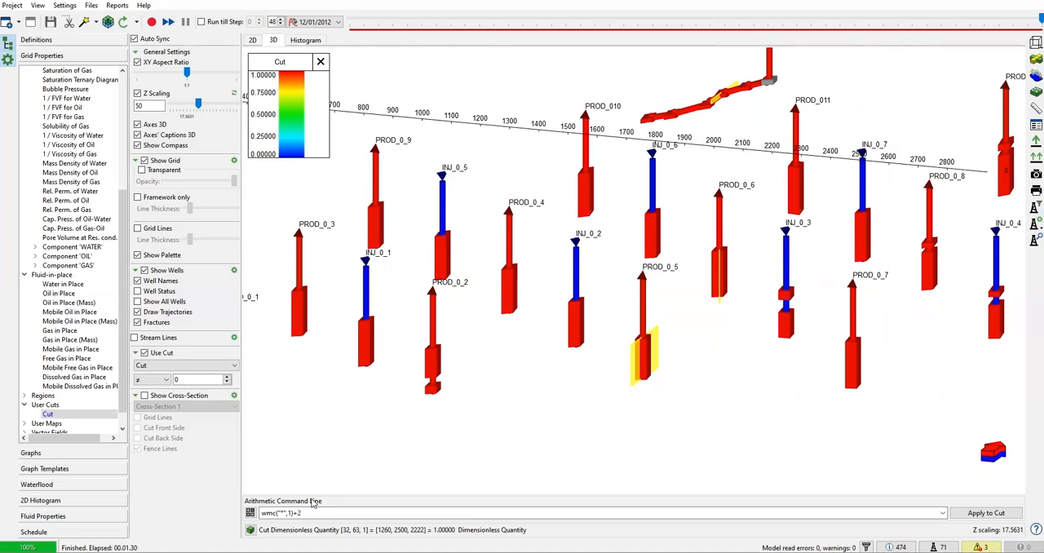
{"action": "type", "text": "wmvc"}
{"action": "type", "text": "(\"*\",1"}
{"action": "left_click", "coordinate": [983, 515]}
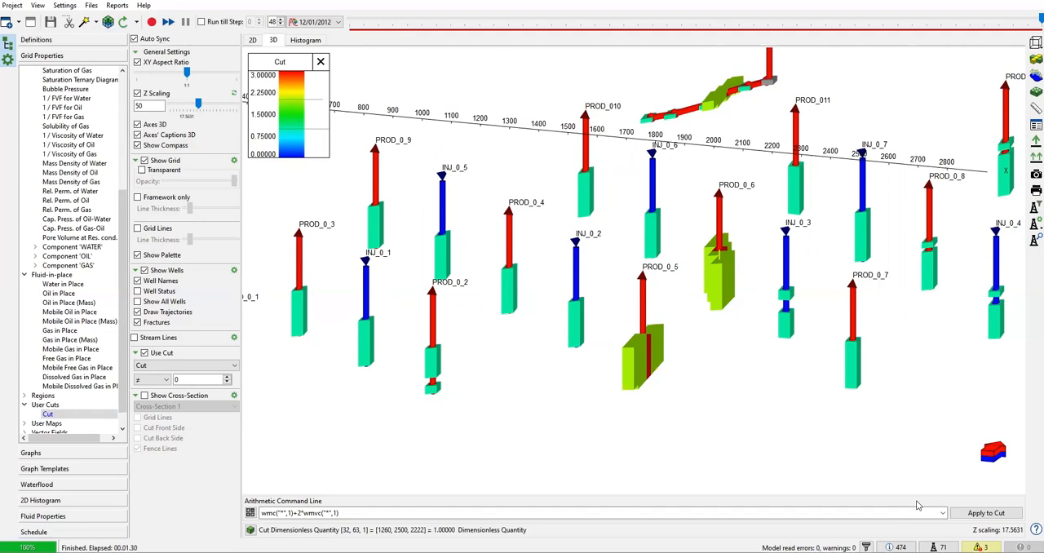
Change the first term of the cut expression to wmc("PROD*",orat>20)
{"action": "left_click", "coordinate": [282, 512]}
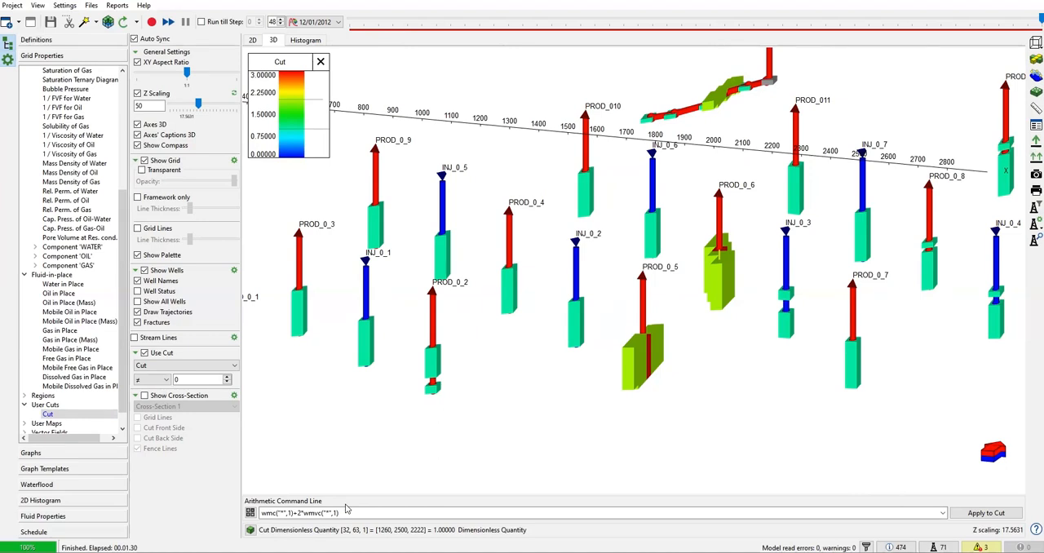
{"action": "left_click", "coordinate": [291, 512]}
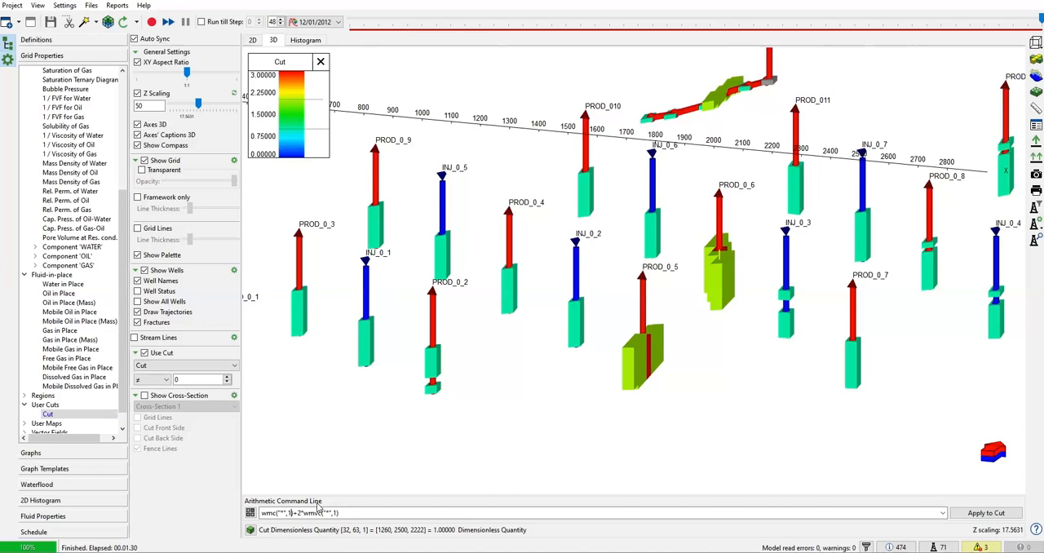
{"action": "key", "text": "BackSpace"}
{"action": "key", "text": "BackSpace"}
{"action": "key", "text": "BackSpace"}
{"action": "key", "text": "BackSpace"}
{"action": "key", "text": "BackSpace"}
{"action": "type", "text": "\""}
{"action": "type", "text": "PRD"}
{"action": "type", "text": "D"}
{"action": "type", "text": "\""}
{"action": "type", "text": "*"}
{"action": "type", "text": "."}
{"action": "type", "text": "orat"}
{"action": "type", "text": ">20"}
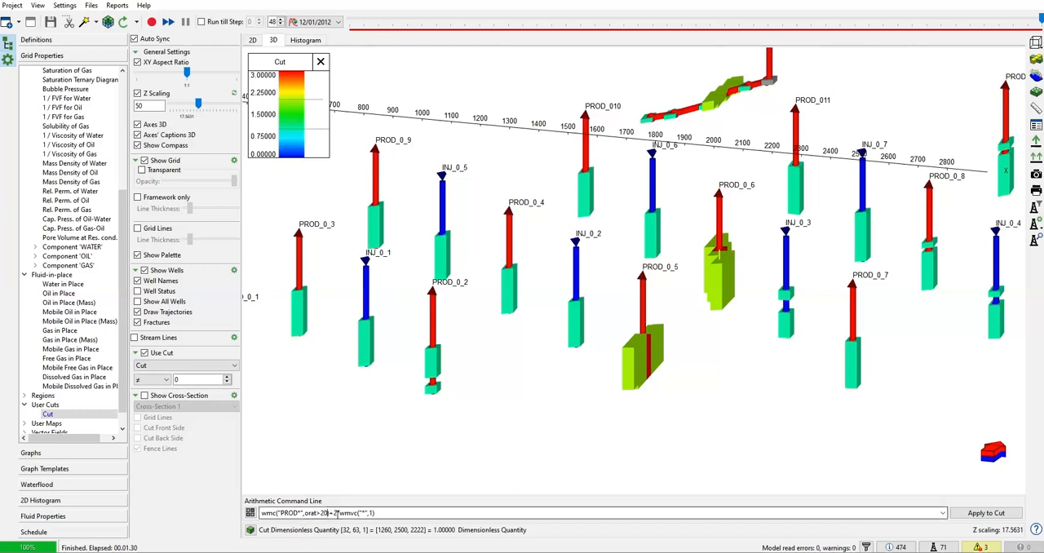
Remove the 2*wmvc("*",1) term from the expression and apply it to the cut
{"action": "left_click_drag", "start_coordinate": [330, 513], "coordinate": [431, 514]}
{"action": "key", "text": "BackSpace"}
{"action": "key", "text": "Return"}
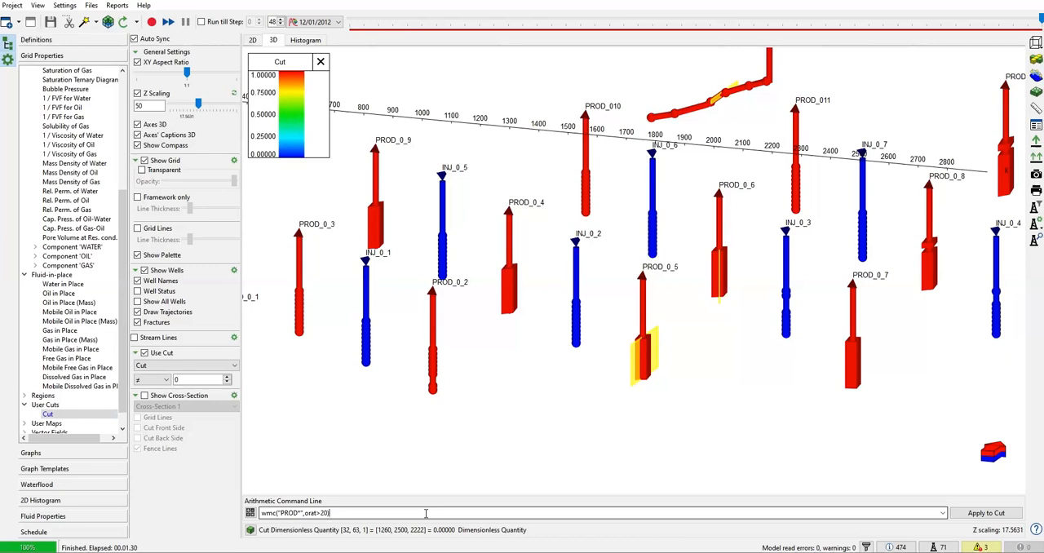
Make the grid transparent and turn off the cut filter to display the whole grid around the wells
{"action": "left_click", "coordinate": [282, 513]}
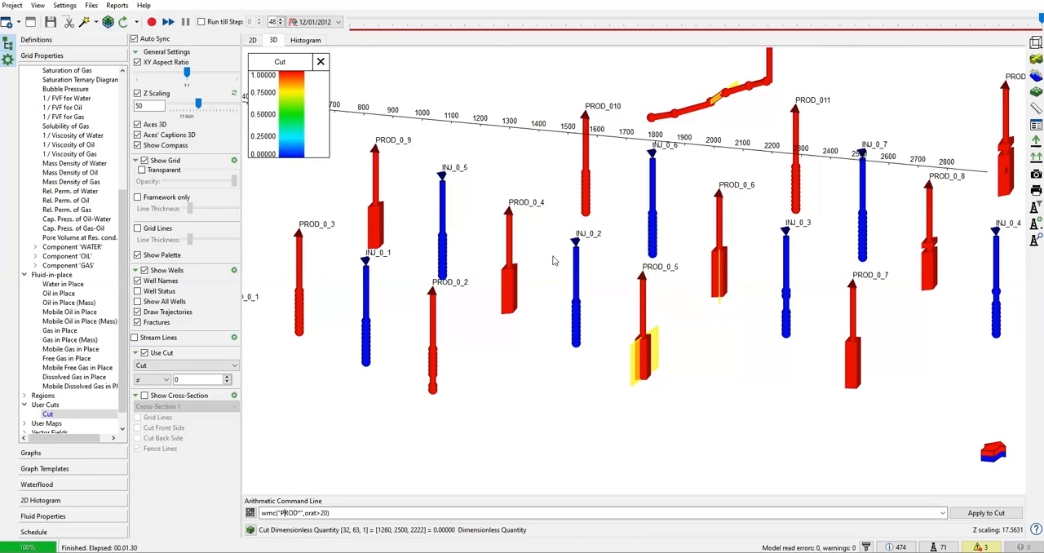
{"action": "scroll", "coordinate": [481, 281], "scroll_direction": "up", "scroll_amount": 4}
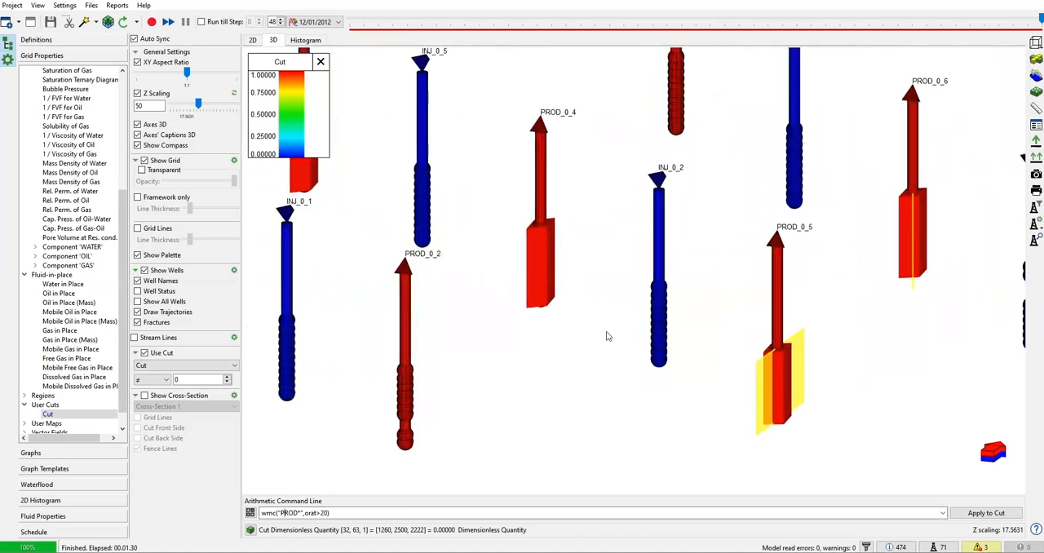
{"action": "scroll", "coordinate": [459, 259], "scroll_direction": "down", "scroll_amount": 4}
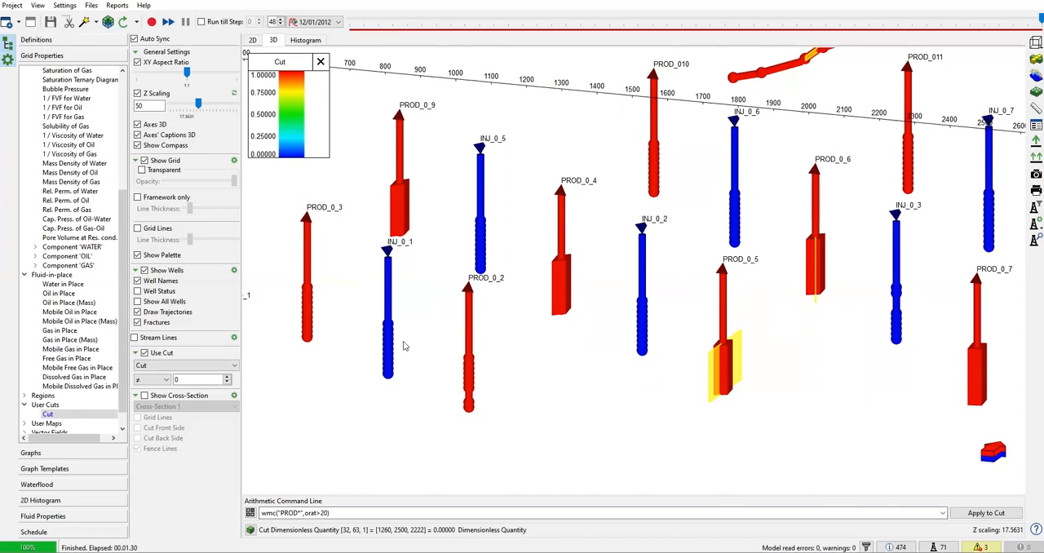
{"action": "scroll", "coordinate": [632, 325], "scroll_direction": "down", "scroll_amount": 3}
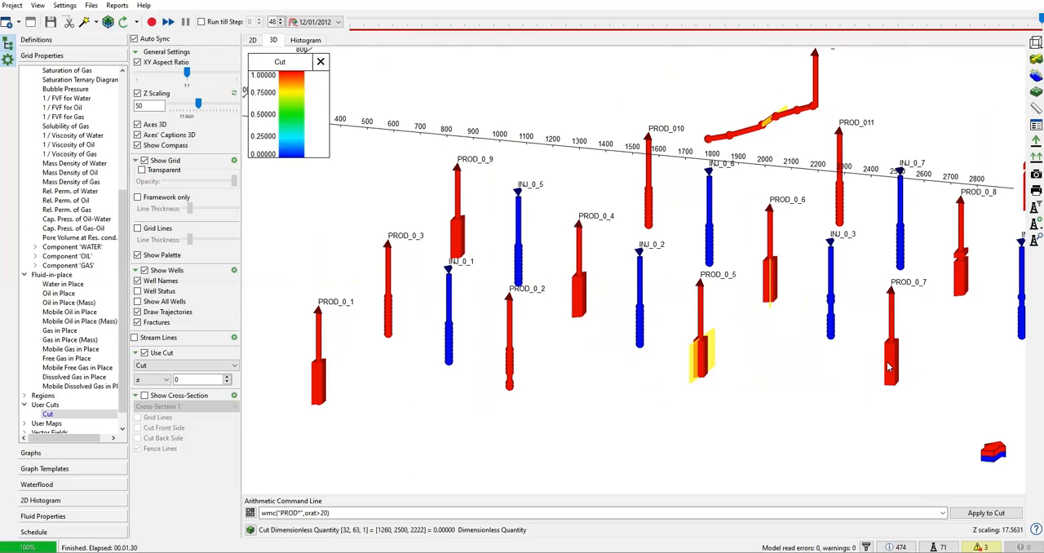
{"action": "scroll", "coordinate": [887, 363], "scroll_direction": "down", "scroll_amount": 4}
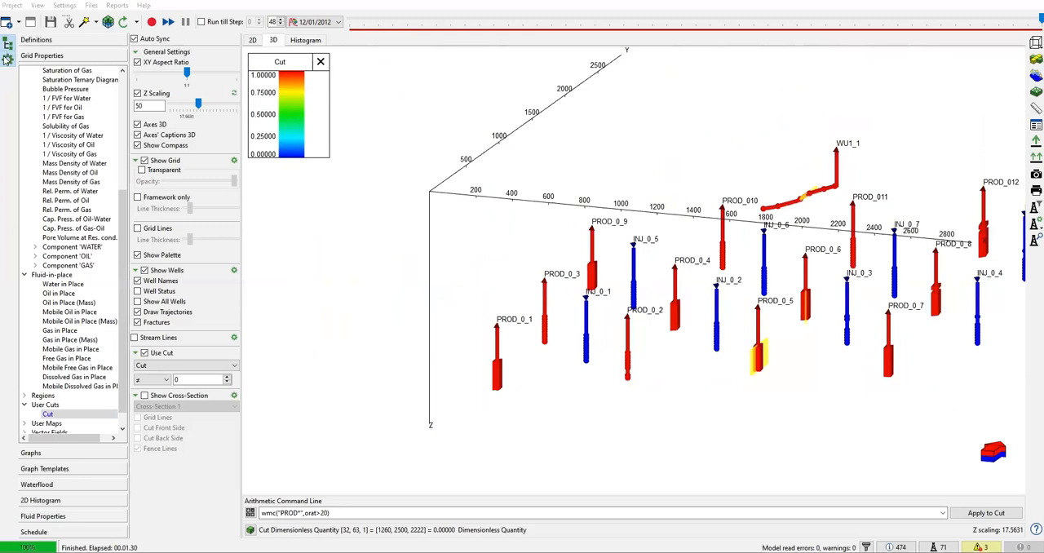
{"action": "left_click_drag", "start_coordinate": [676, 359], "coordinate": [541, 348]}
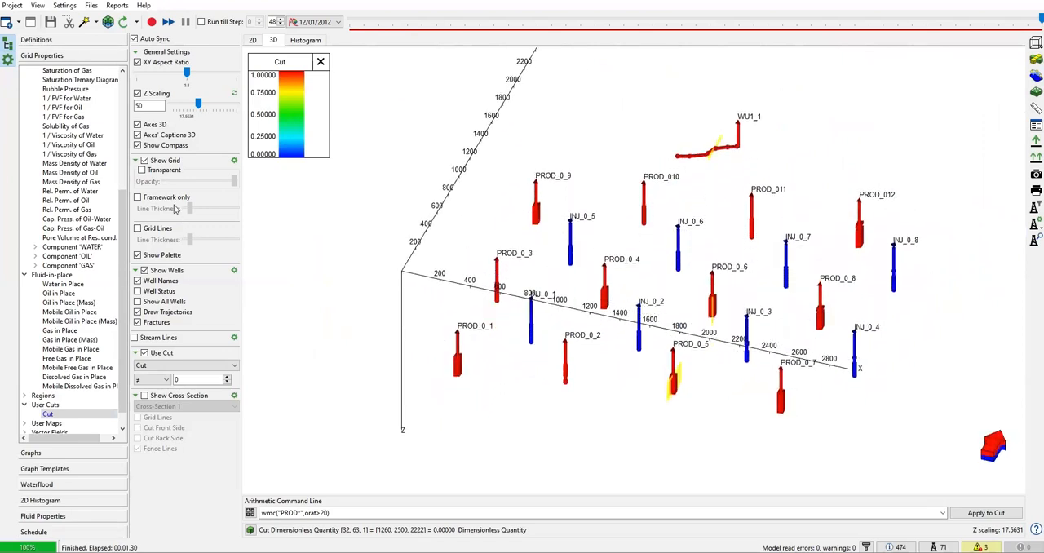
{"action": "left_click", "coordinate": [142, 171]}
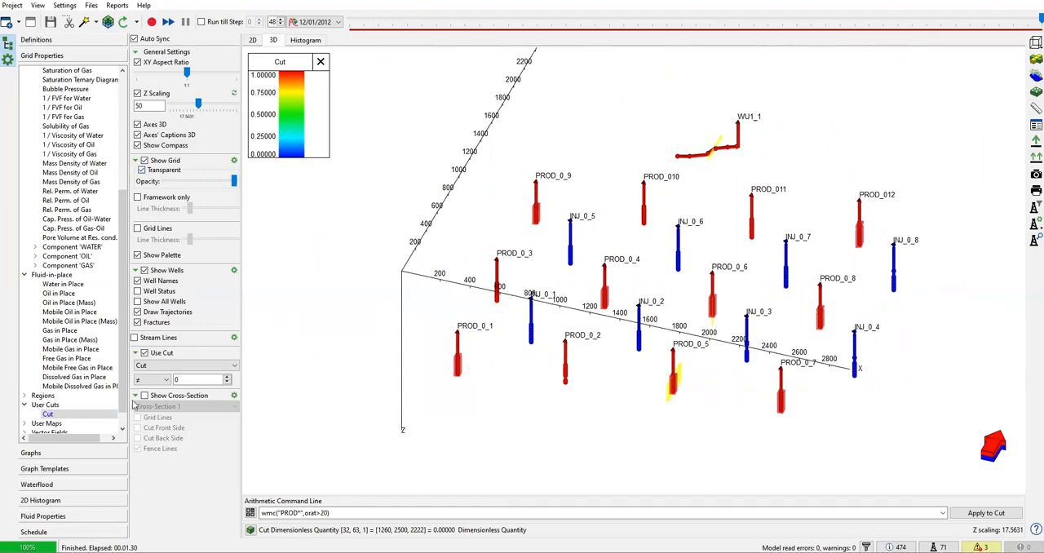
{"action": "left_click", "coordinate": [145, 353]}
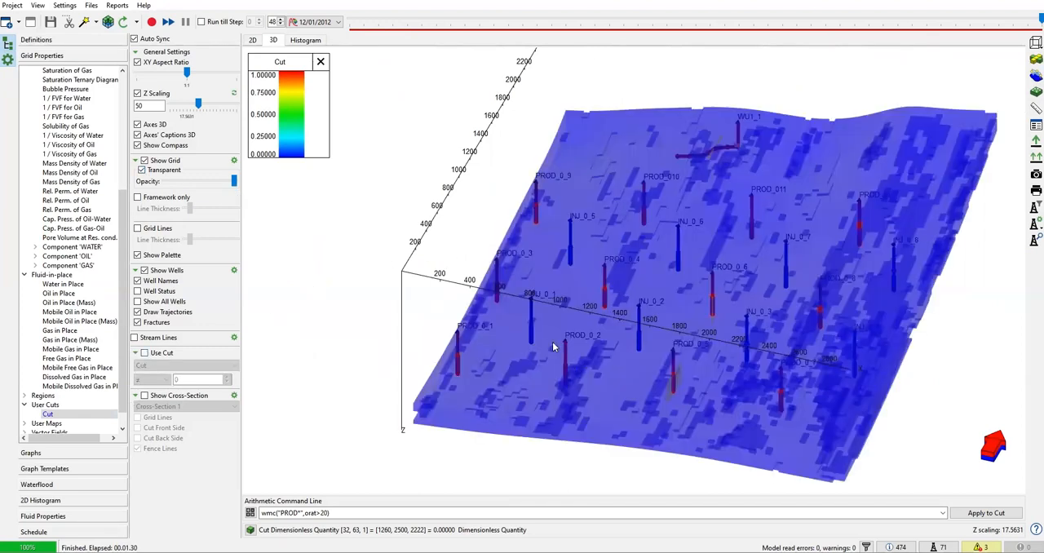
Go back to the initial and calculated properties in the grid property list
{"action": "scroll", "coordinate": [85, 150], "scroll_direction": "up", "scroll_amount": 5}
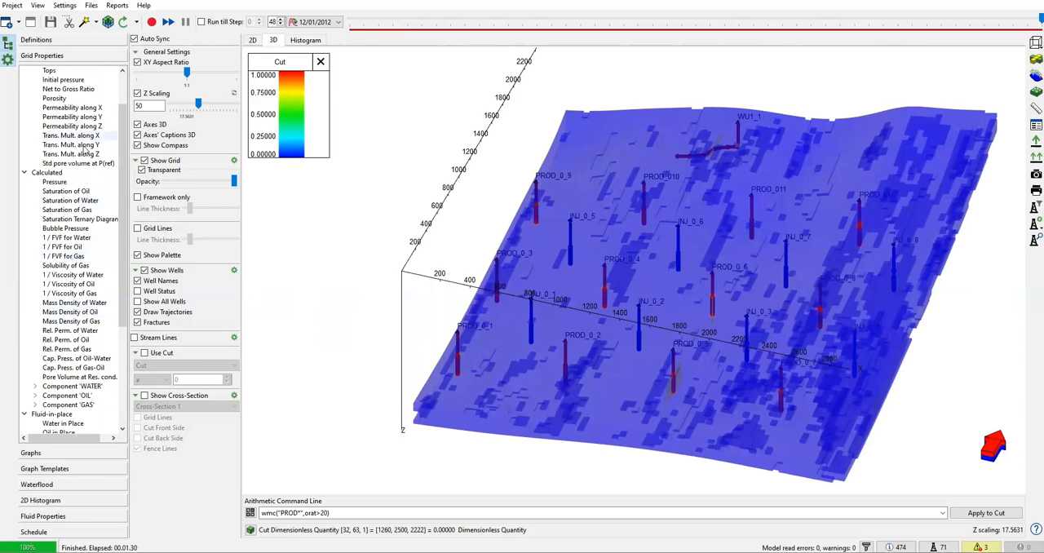
{"action": "scroll", "coordinate": [86, 150], "scroll_direction": "up", "scroll_amount": 2}
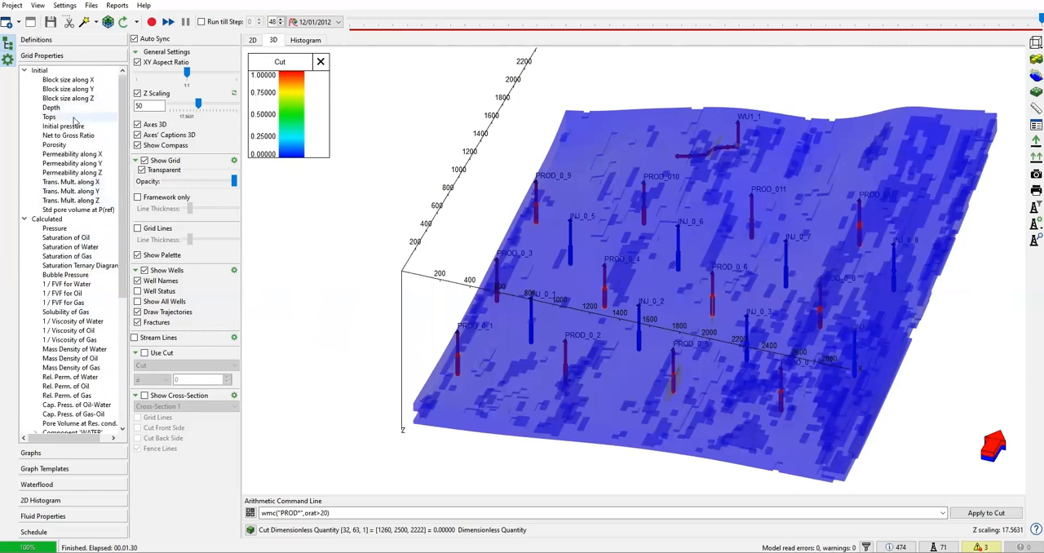